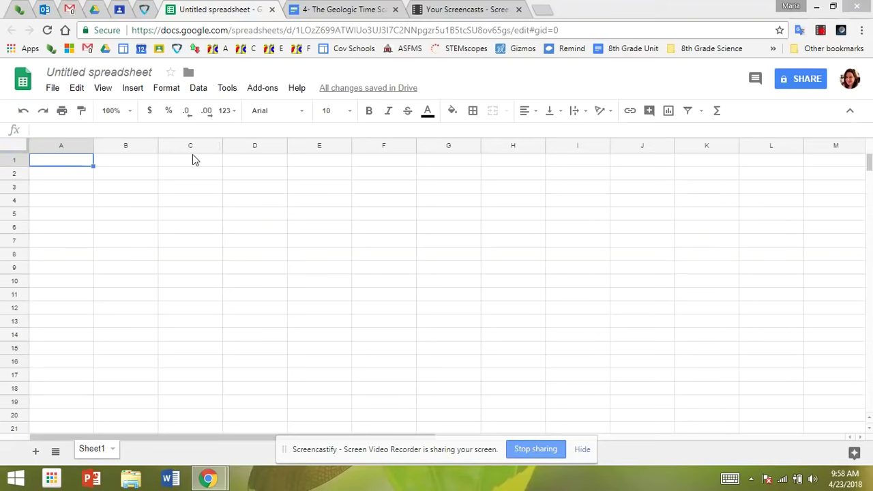
Enter the eye-colour headers Brown, Green, Hazel and Blue across A1:D1
click(61, 149)
click(128, 146)
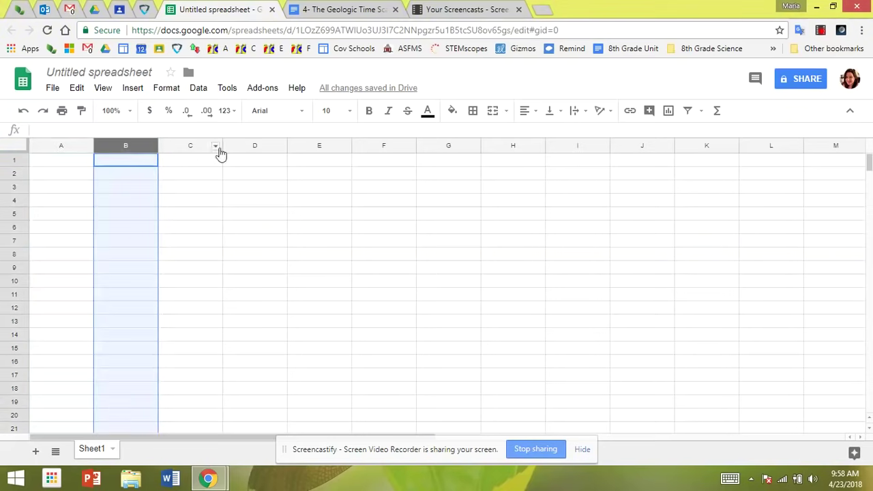
click(181, 146)
click(243, 145)
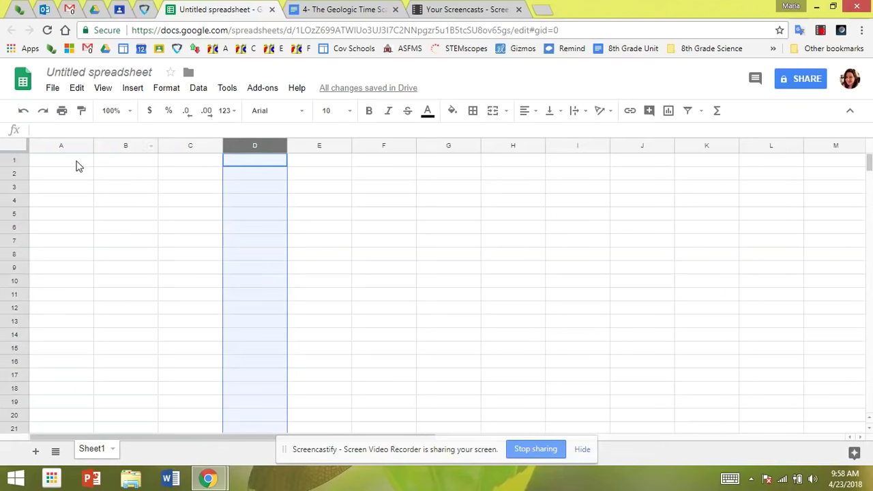
click(77, 166)
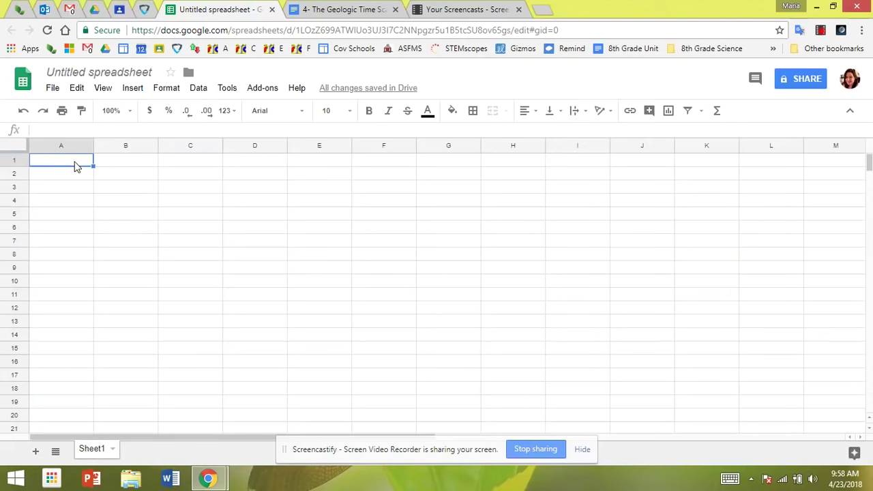
text(Brown)
key(Tab)
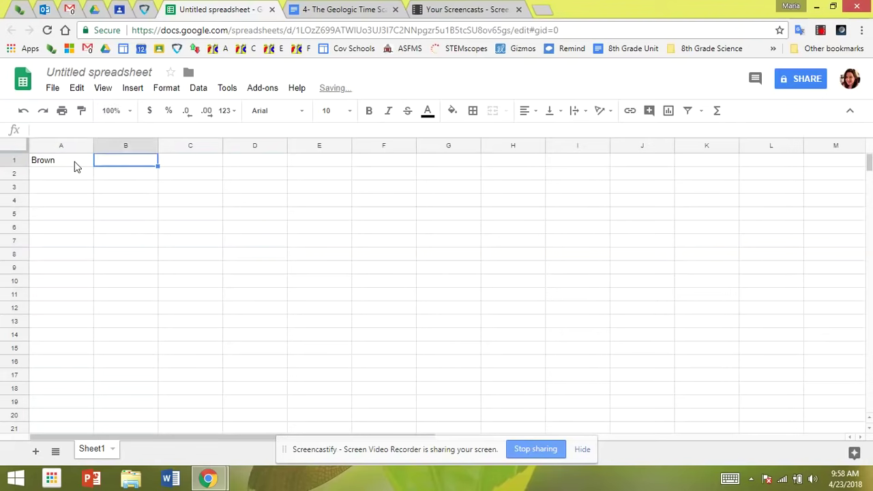
text(Green)
key(Tab)
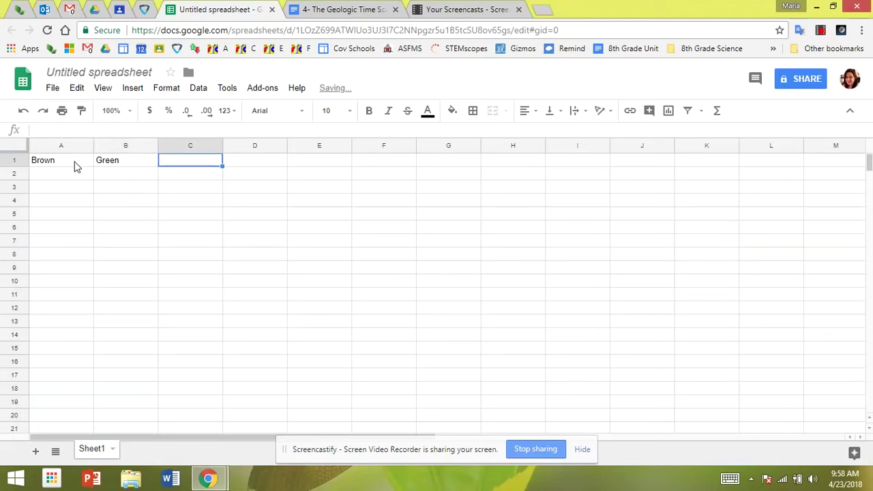
text(Hazel)
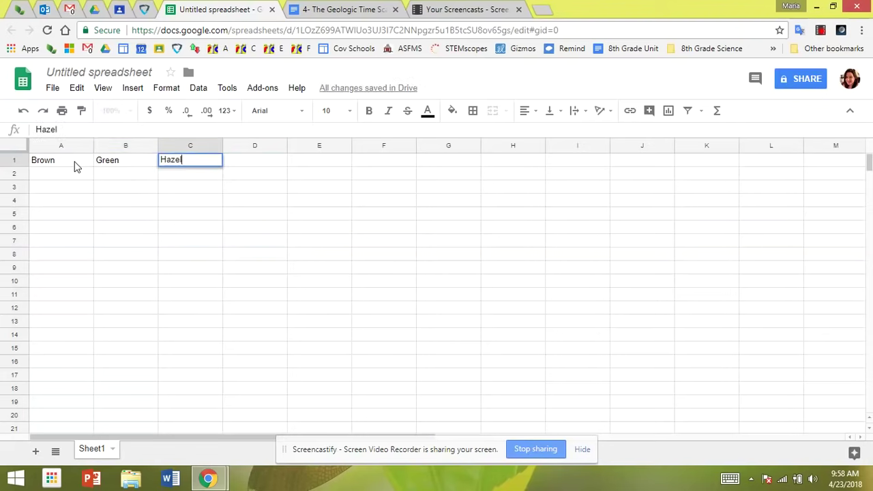
key(Tab)
text(Blue)
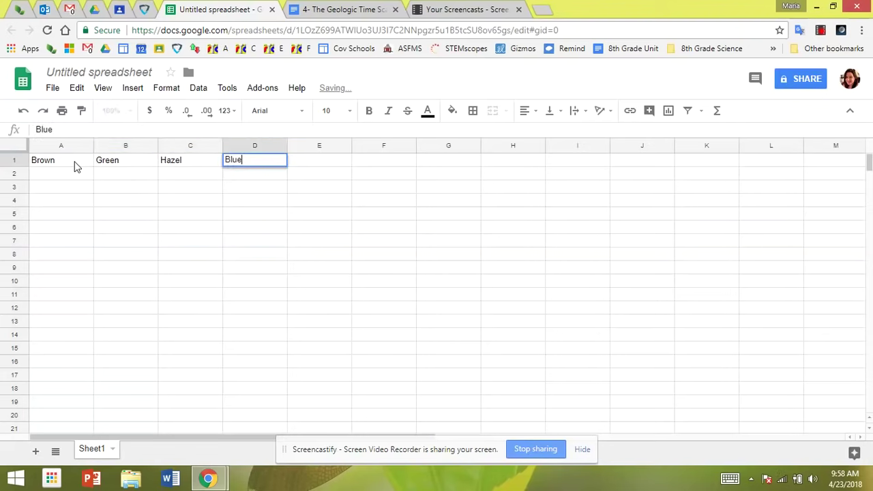
click(43, 175)
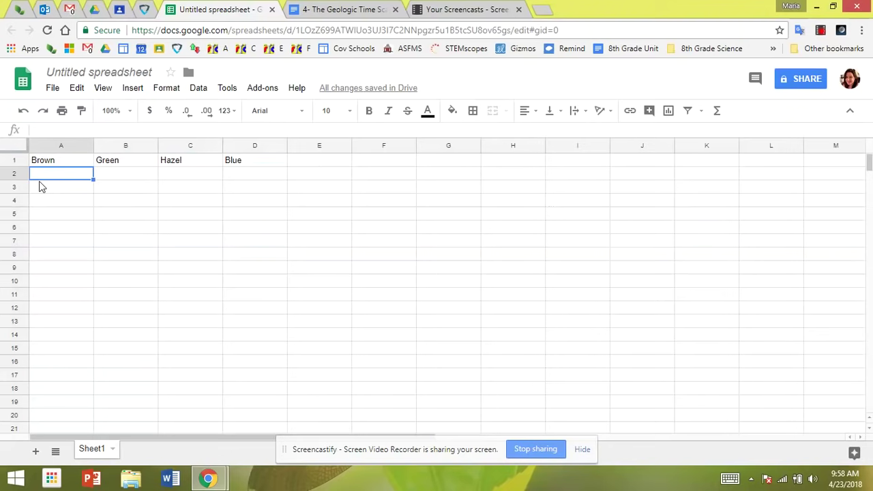
Enter the student counts 35, 16, 13 and 10 across A2:D2
text(35)
key(Tab)
text(1)
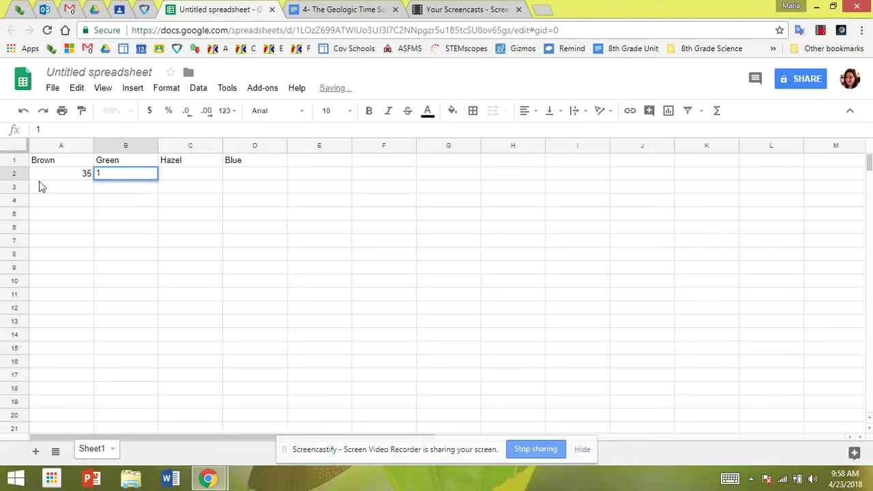
text(6)
key(Tab)
text(13)
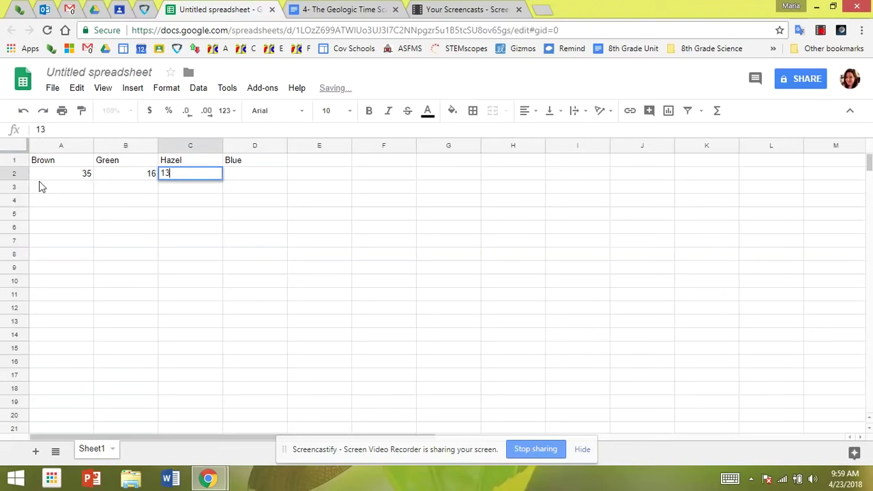
key(Tab)
text(10)
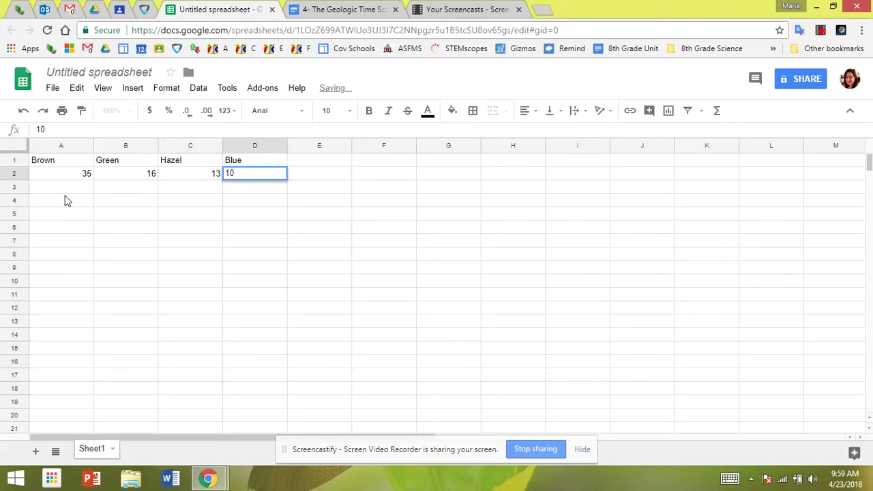
click(70, 202)
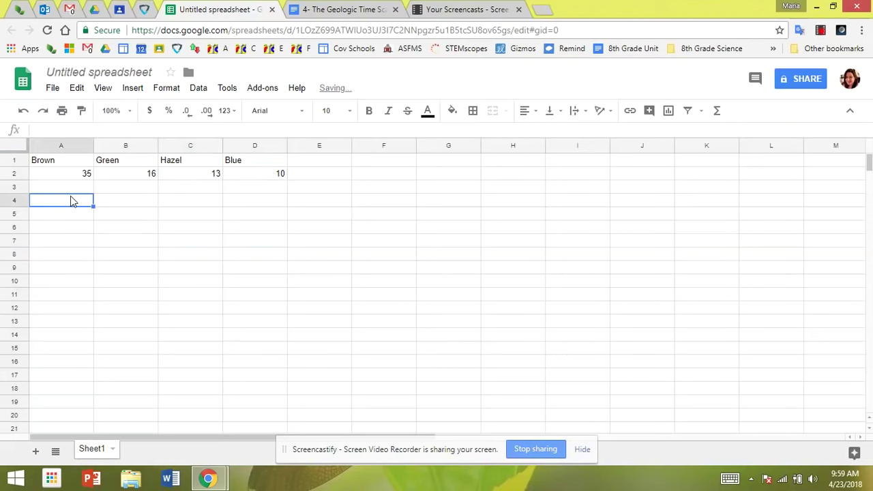
Insert a column chart from the eye-colour data in A1:D2
drag(74, 162, 251, 175)
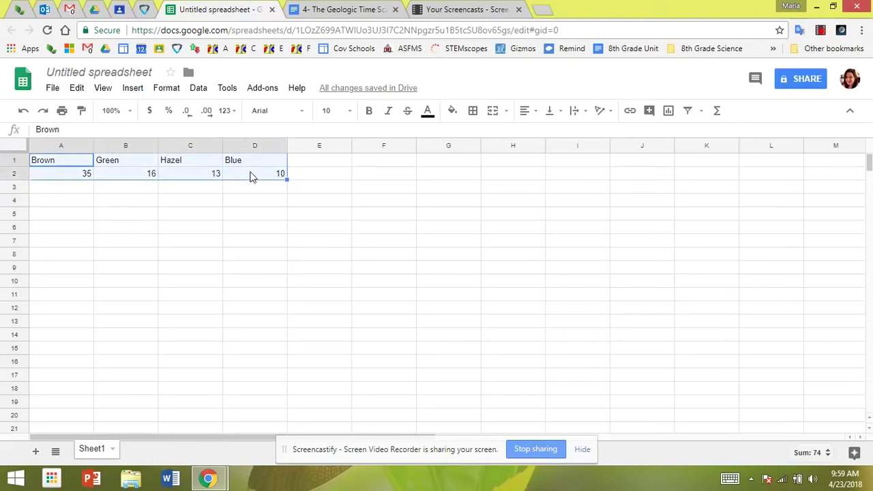
click(668, 111)
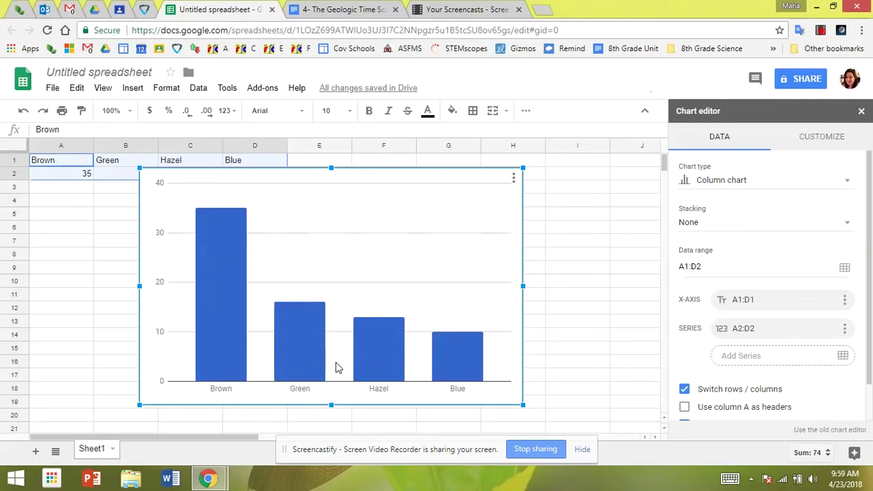
click(846, 181)
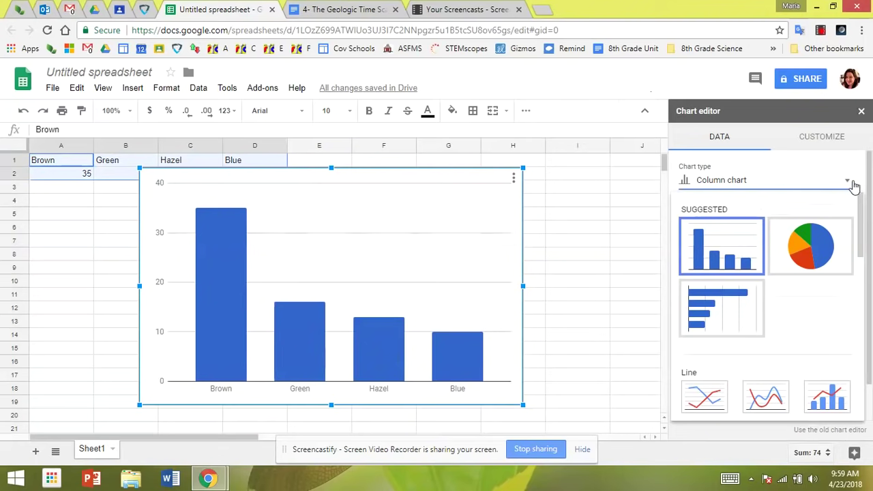
click(717, 247)
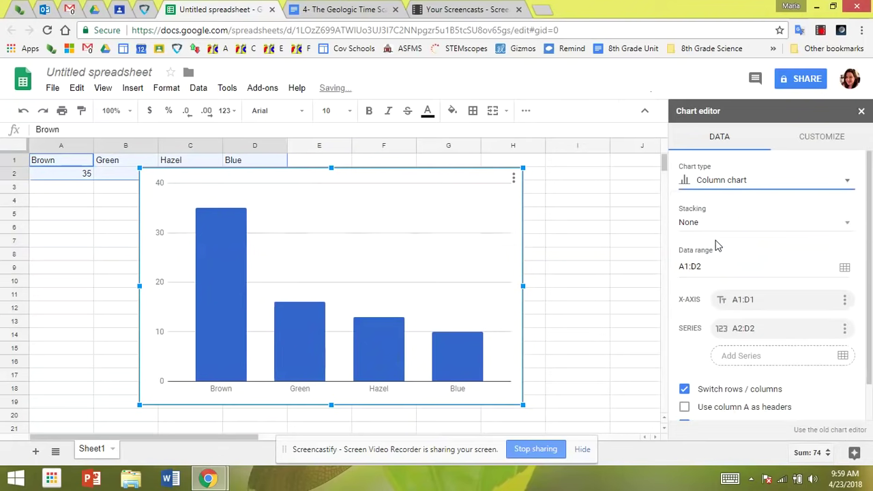
In the Customize panel, try 3D and revert to flat columns, then expand Chart & axis titles
click(829, 139)
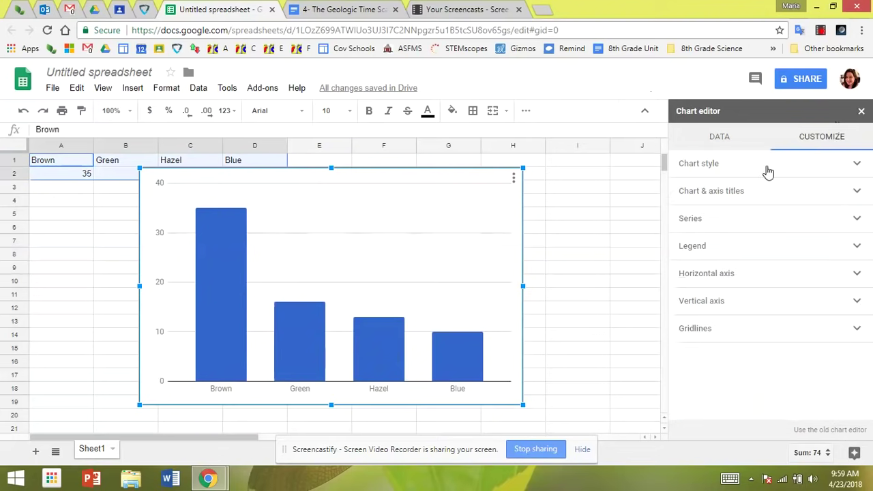
click(767, 172)
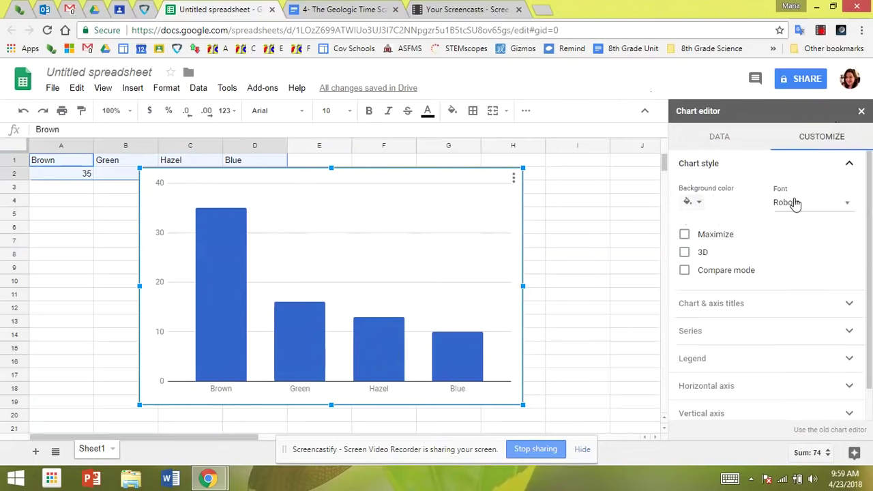
click(684, 253)
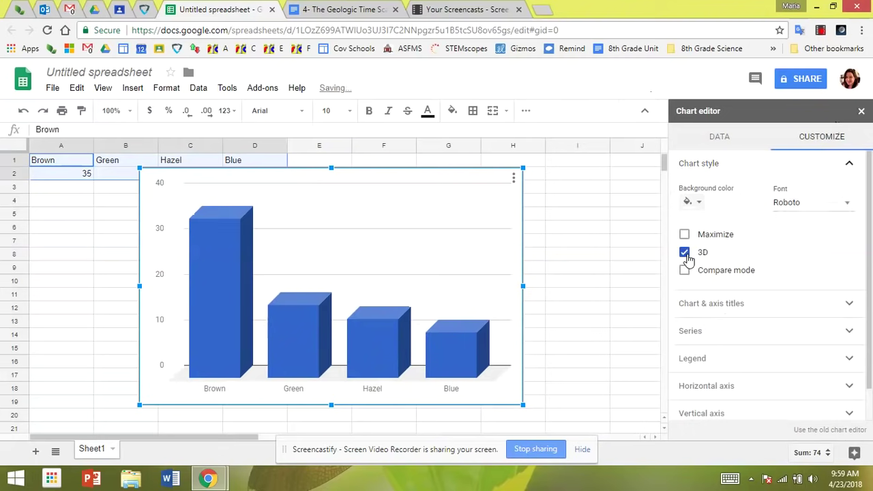
click(684, 253)
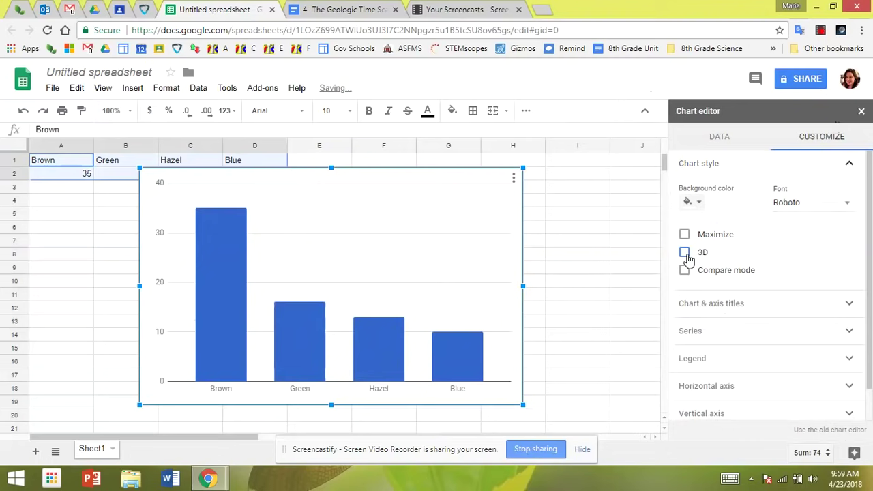
click(763, 165)
click(717, 197)
Set the horizontal axis title to 'Eye Color'
click(730, 217)
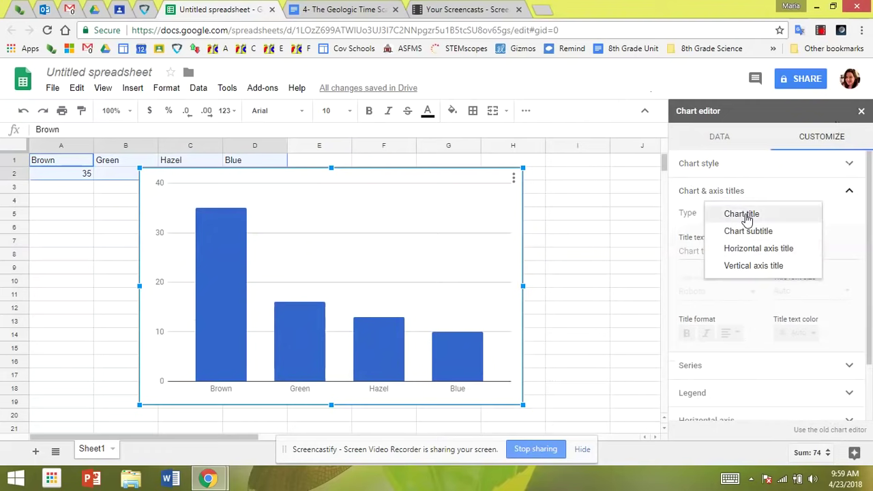
click(756, 251)
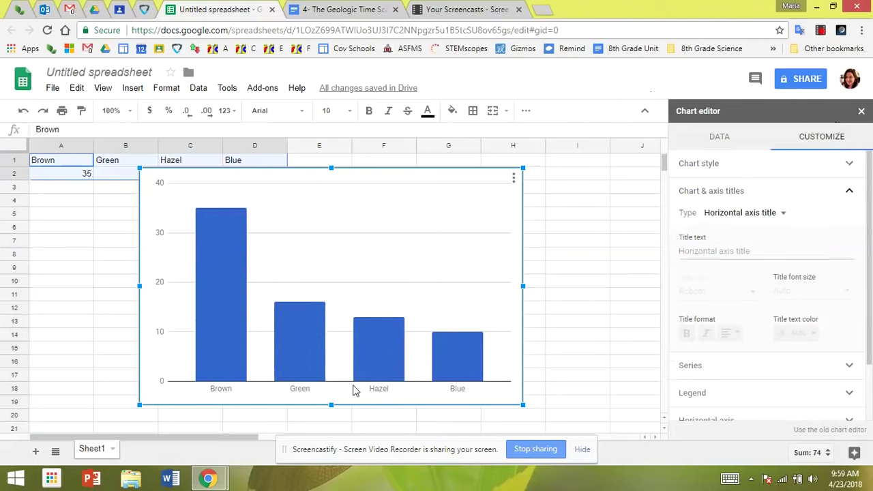
click(720, 262)
text(E)
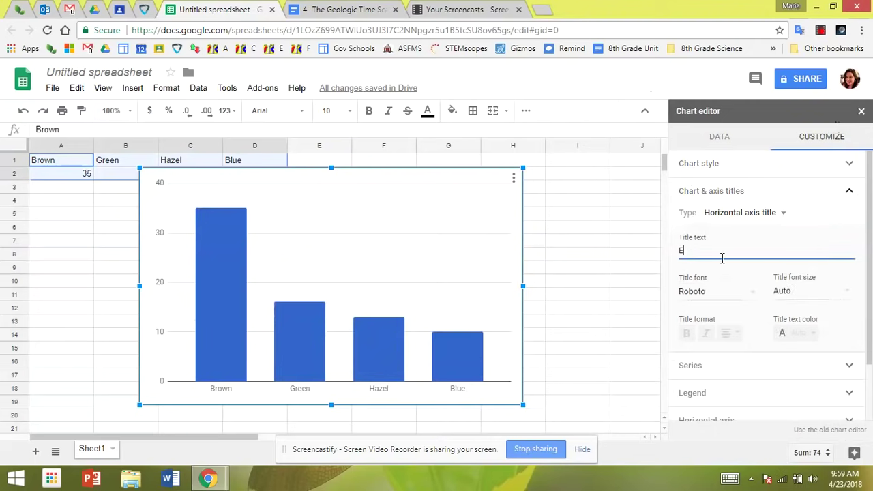
text(ye Color ()
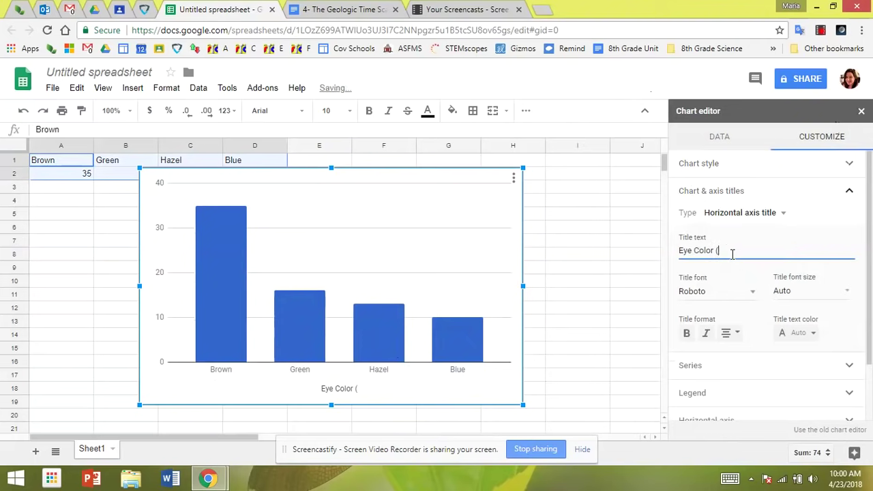
text(grams)
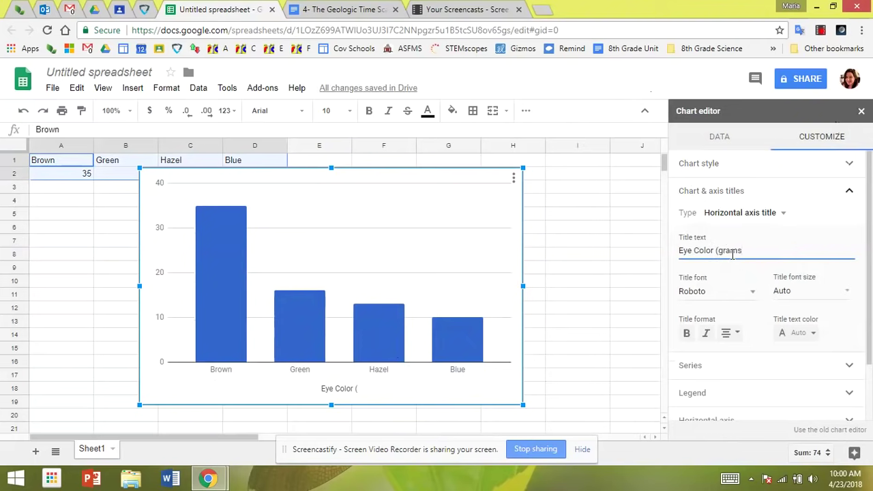
key(BackSpace)
key(BackSpace)
key(BackSpace)
key(BackSpace)
key(BackSpace)
key(BackSpace)
key(BackSpace)
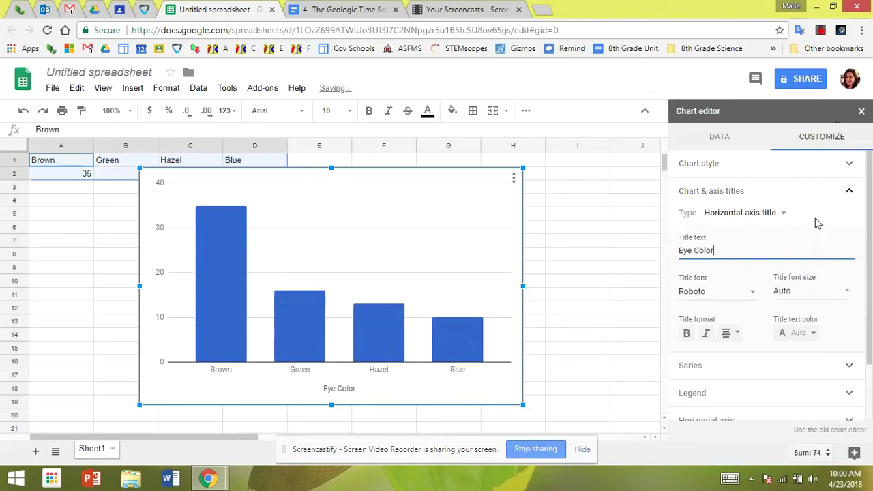
Set the vertical axis title to 'Number of Students'
click(765, 221)
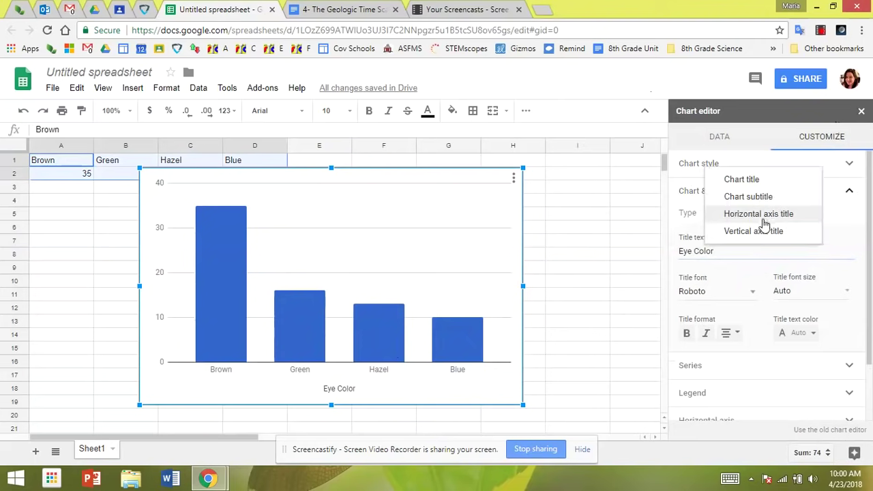
click(764, 232)
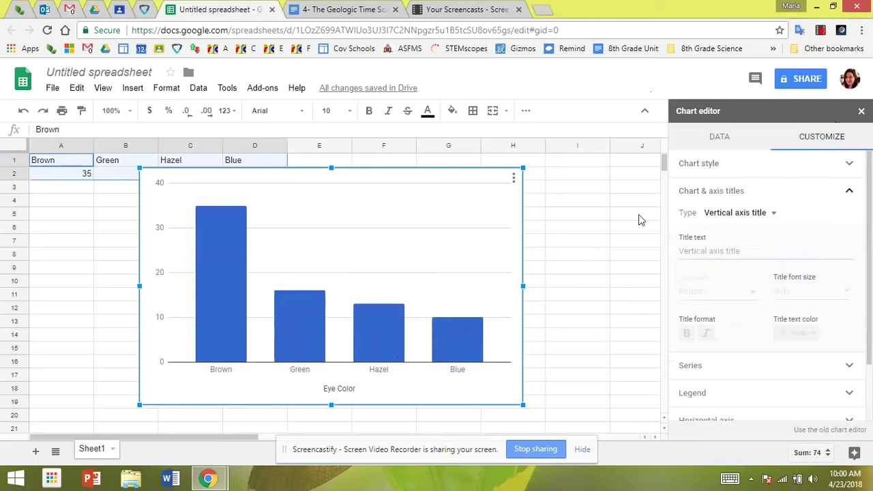
click(701, 250)
text(Nu)
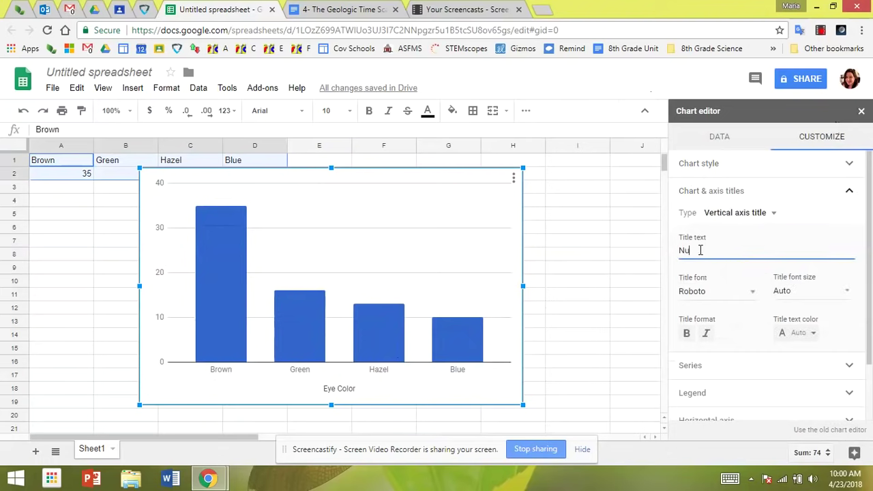
text(mber of Students ()
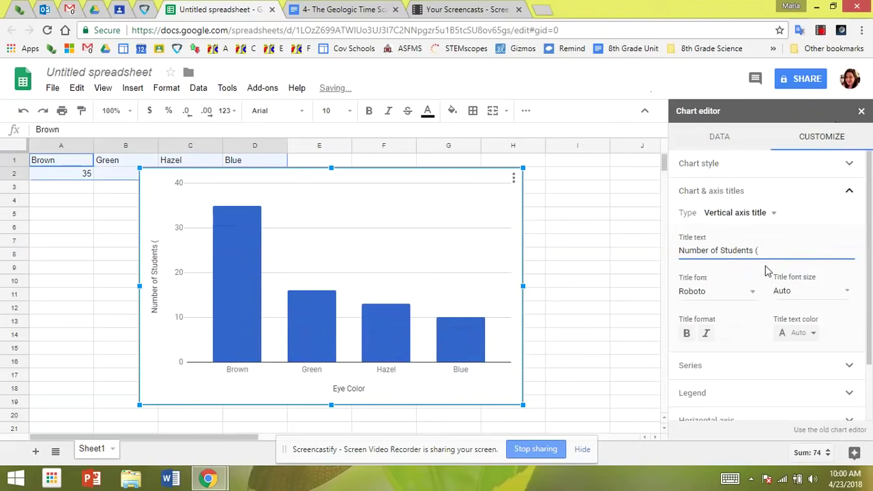
text(c)
Title the chart 'Number of 8th Grade Students', then reword its start to 'Eye Color of'
click(752, 216)
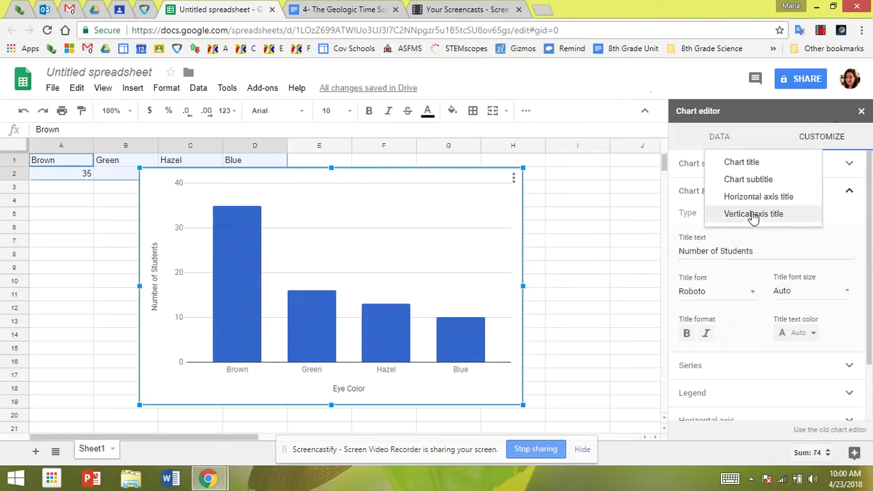
click(753, 167)
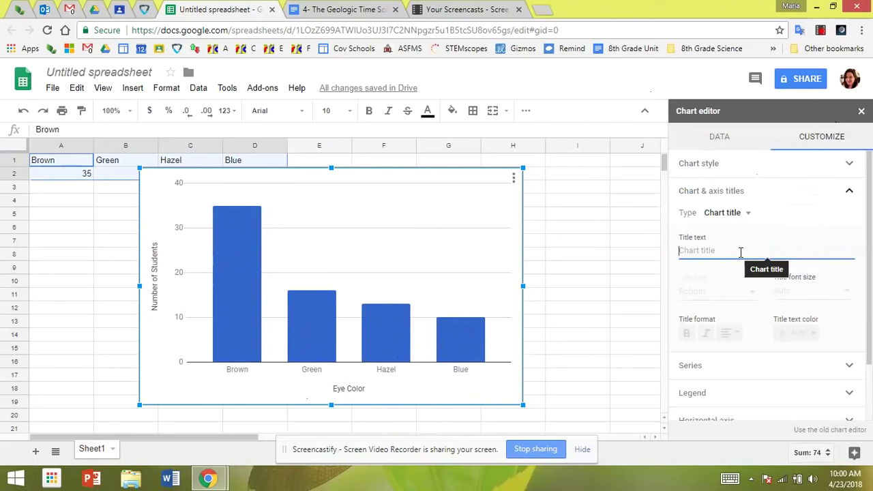
text(Number o)
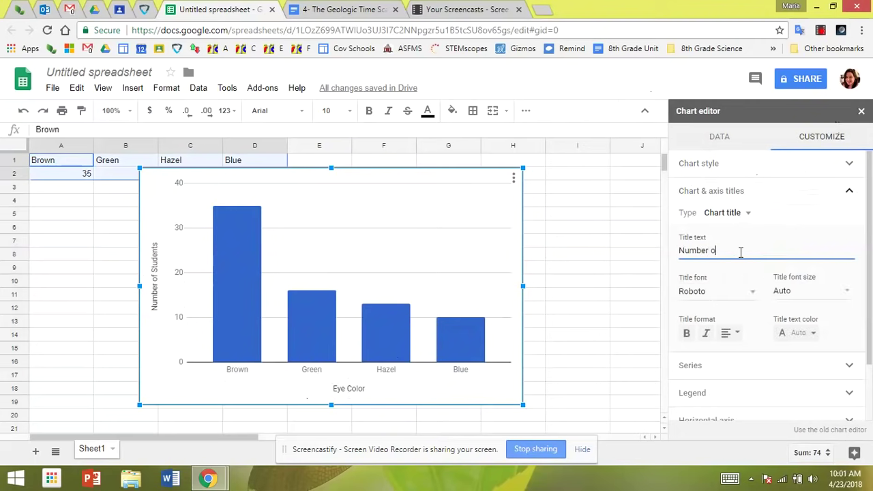
text(f 8th Grade Students)
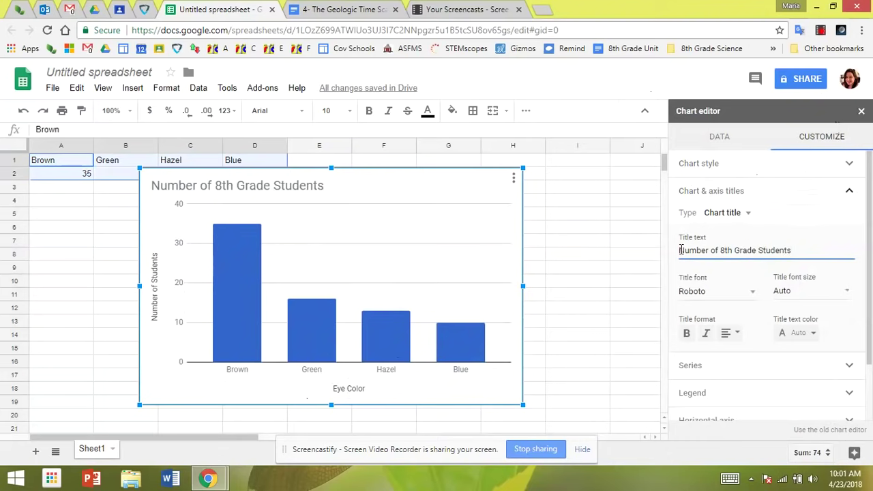
drag(680, 251, 718, 250)
text(Eye Color o)
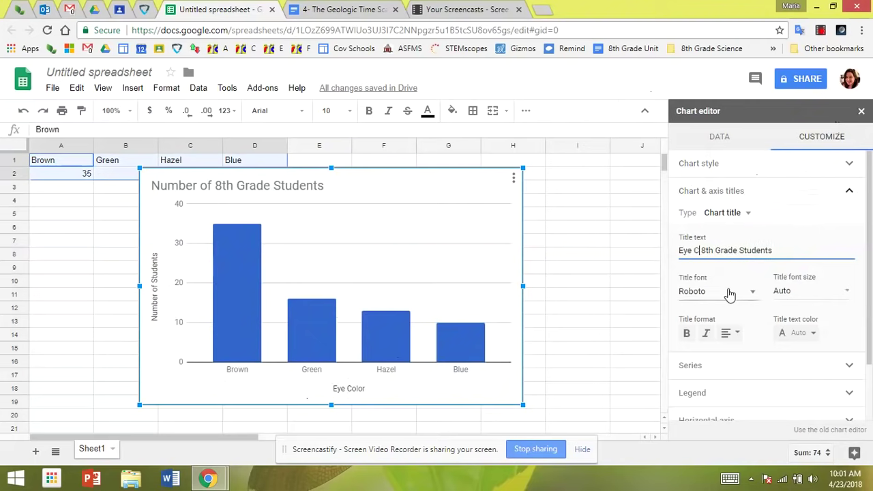
text(f)
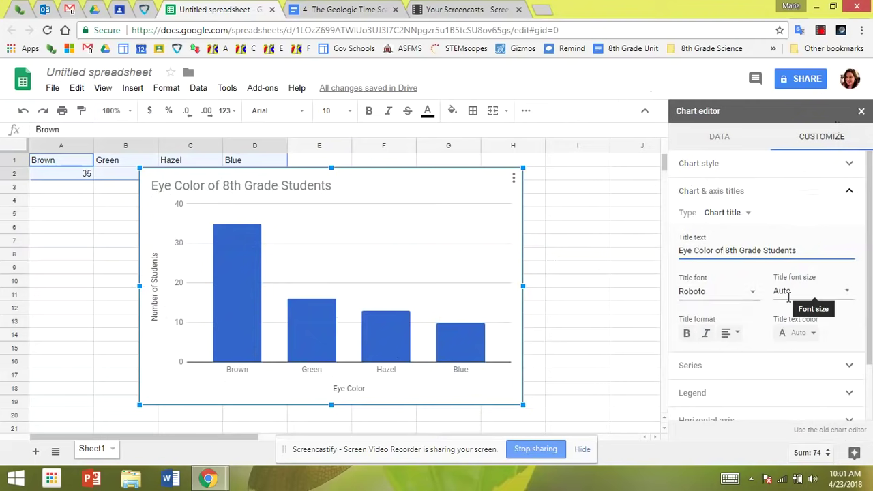
Set the chart series colour to purple
click(741, 195)
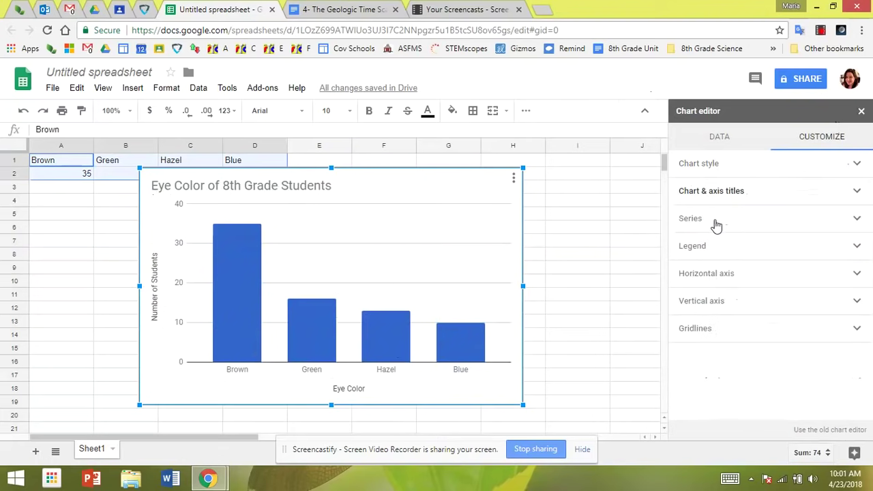
click(712, 222)
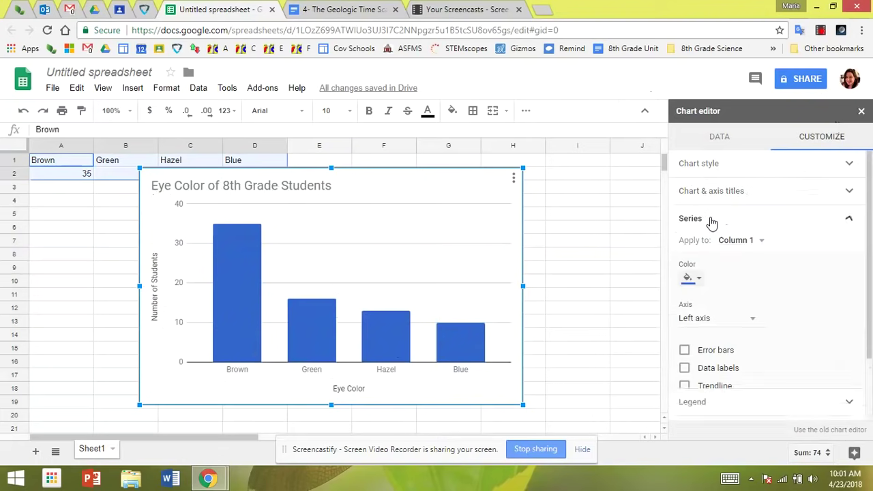
click(690, 279)
click(786, 334)
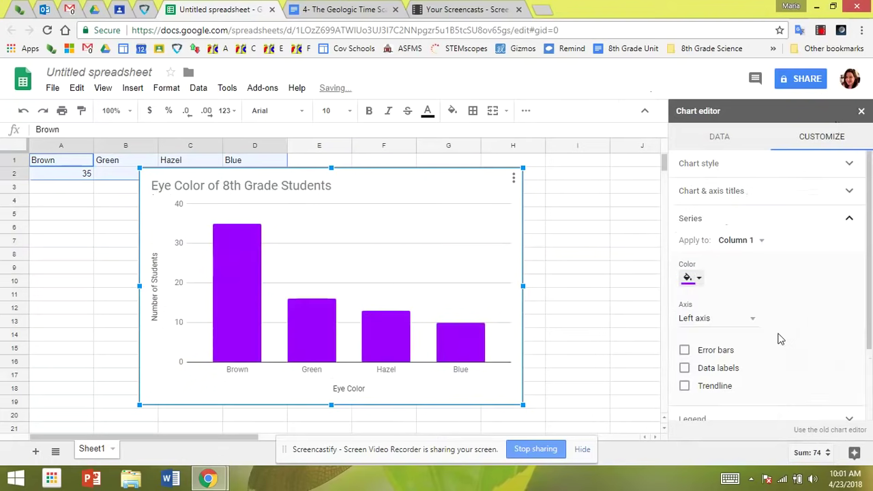
click(693, 220)
Review the Legend, Horizontal axis, Vertical axis and Gridlines settings without changing them
click(703, 249)
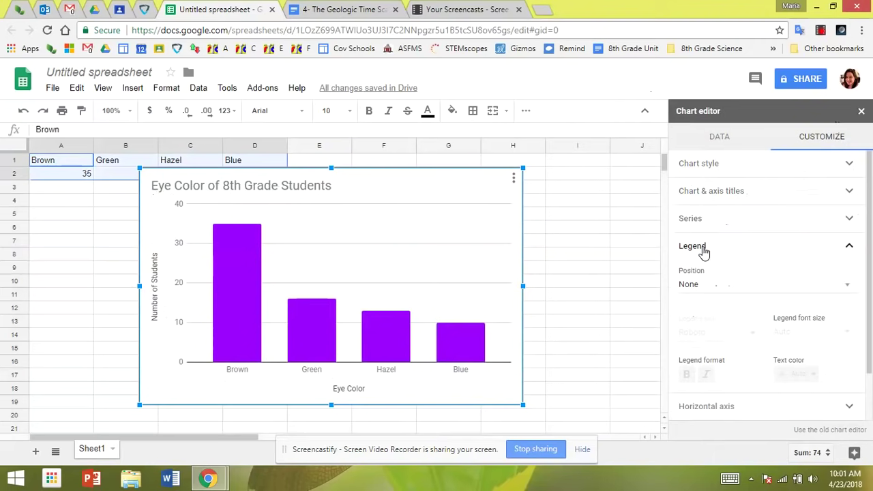
click(703, 249)
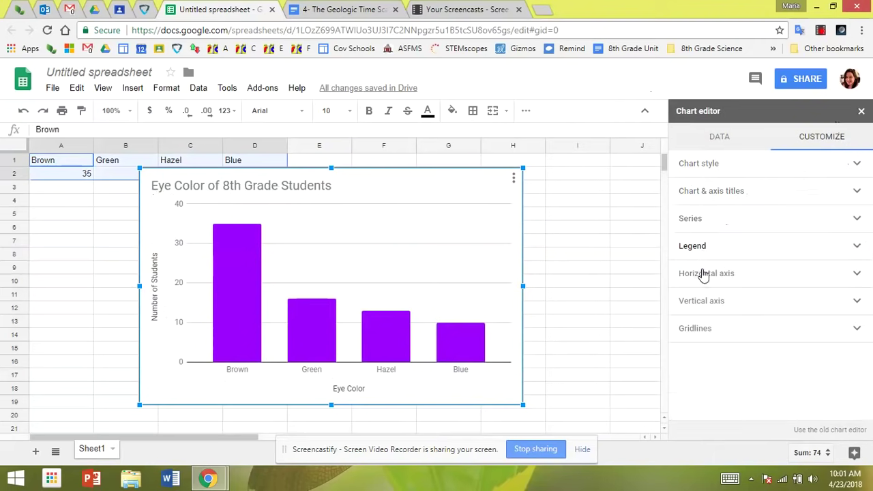
click(704, 280)
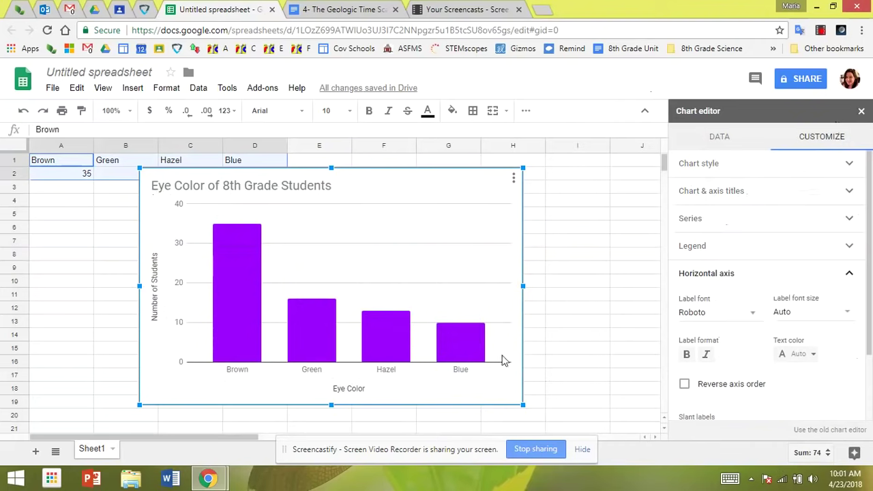
click(786, 277)
click(748, 307)
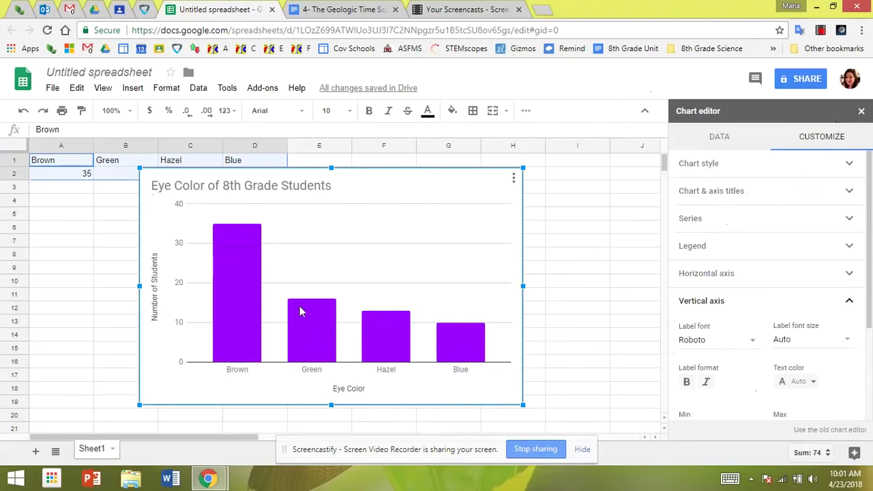
click(792, 305)
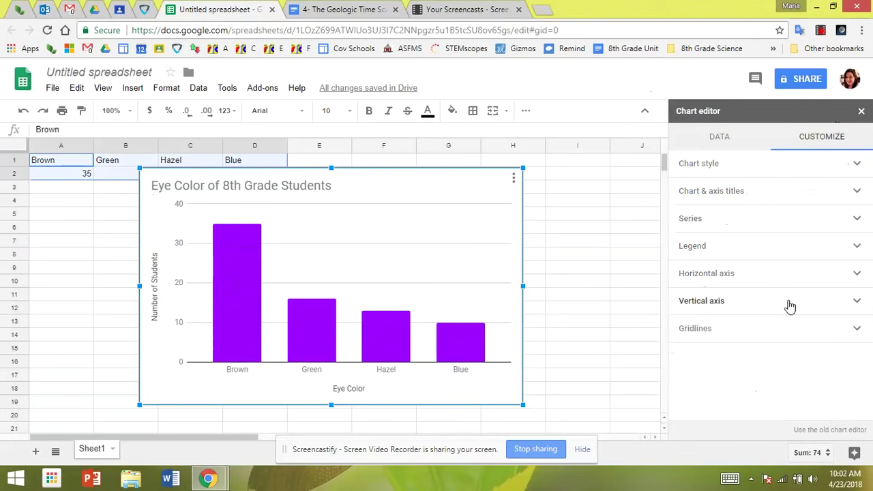
click(739, 333)
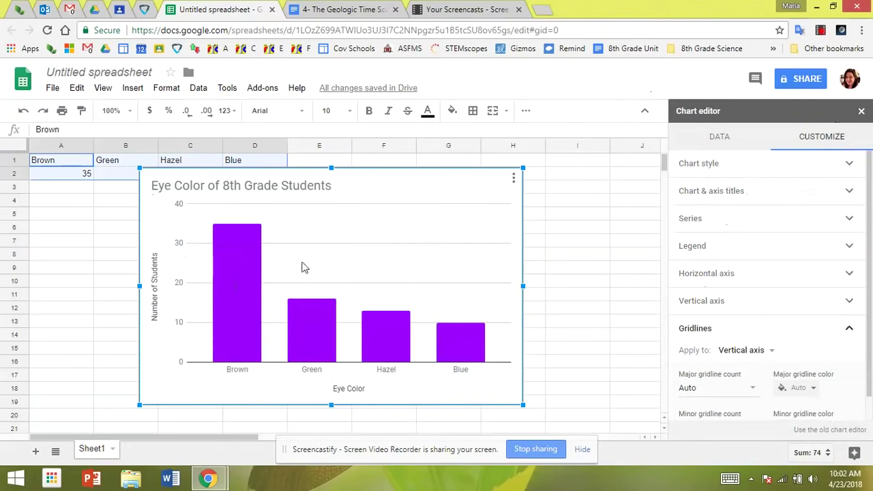
mouse_move(296, 363)
click(741, 331)
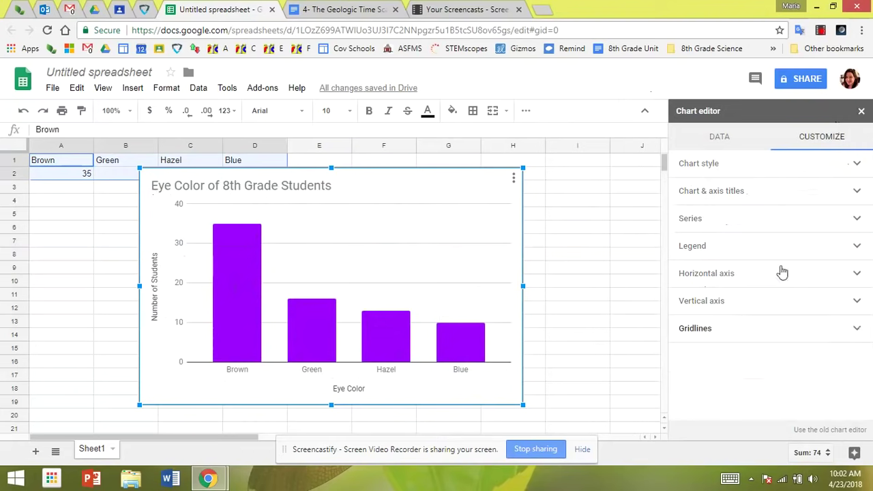
Close the Chart editor and use Copy chart from the chart's three-dot menu
click(861, 113)
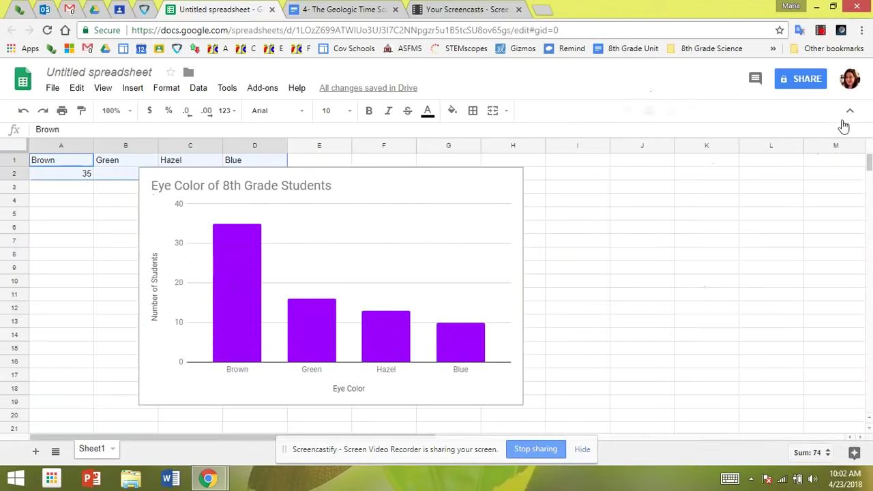
click(481, 202)
click(514, 179)
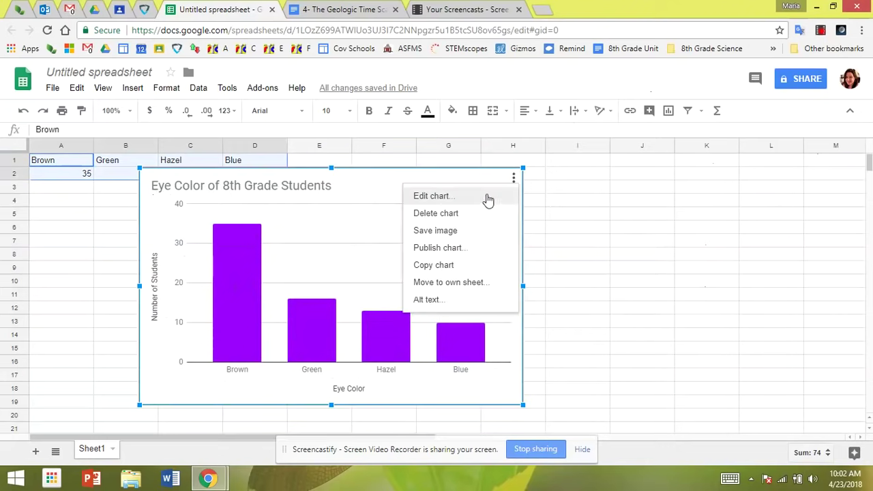
click(443, 265)
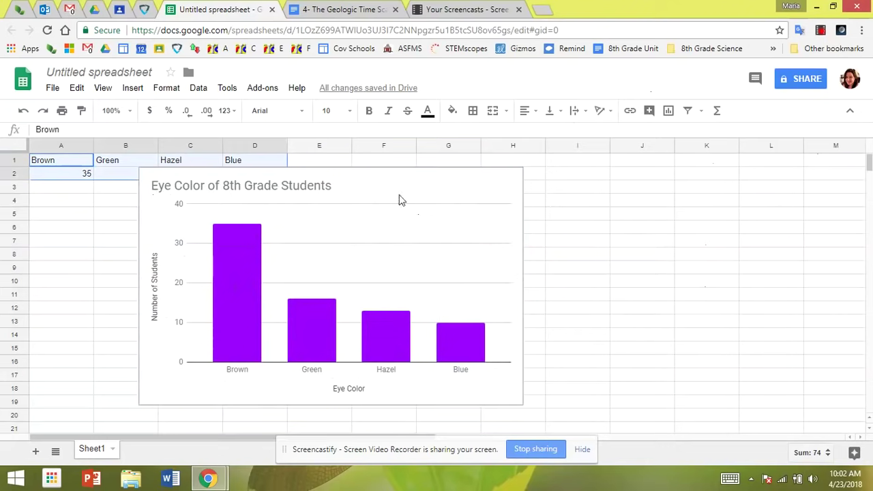
Paste the copied chart into the worksheet's bar-graph box with Link to spreadsheet
click(346, 11)
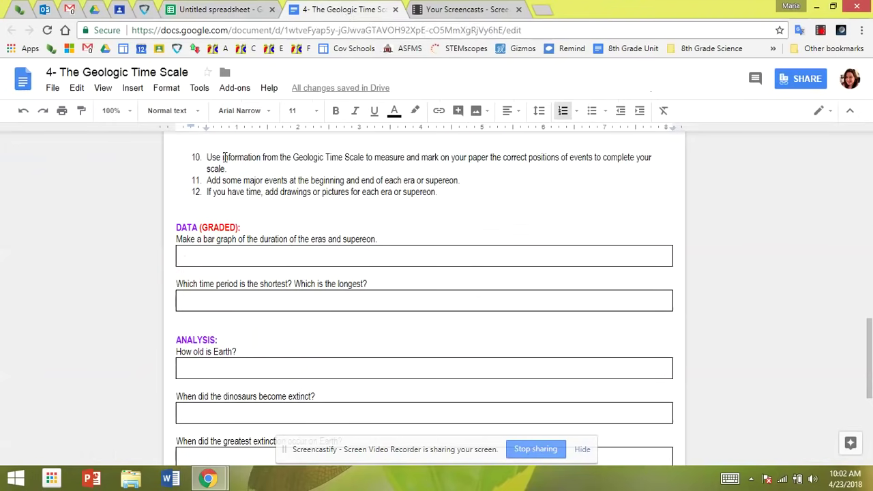
click(188, 255)
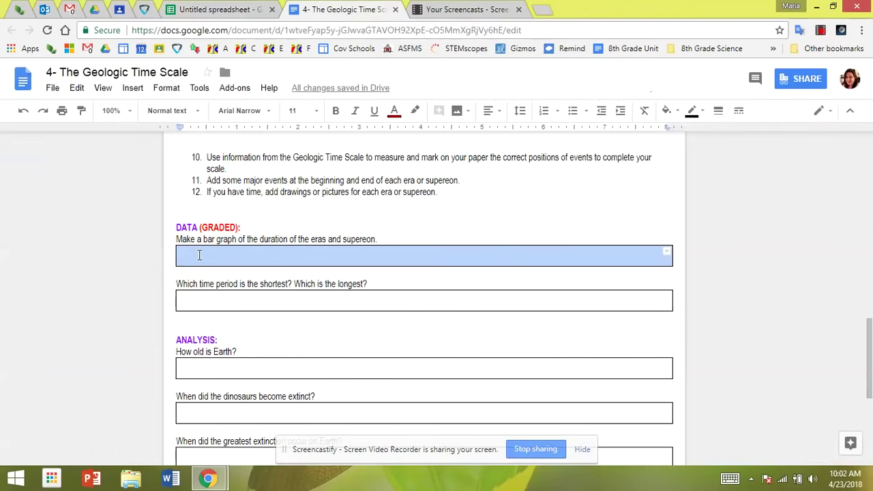
click(199, 255)
right_click(199, 255)
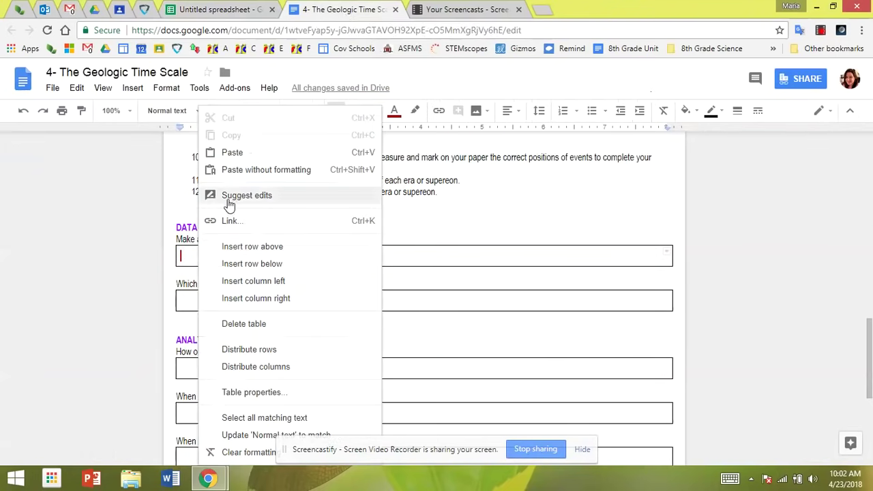
click(234, 150)
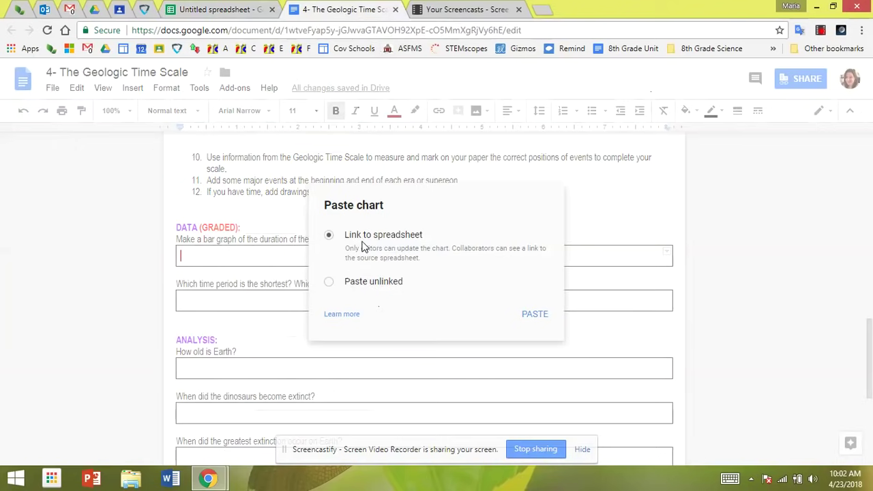
click(534, 315)
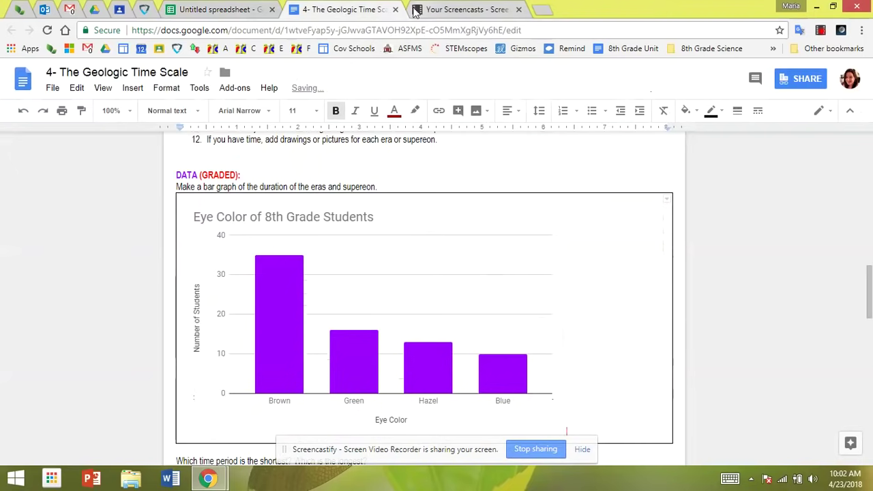
Append ' at ASFMS' to the chart title in the spreadsheet and close the Chart editor
click(246, 13)
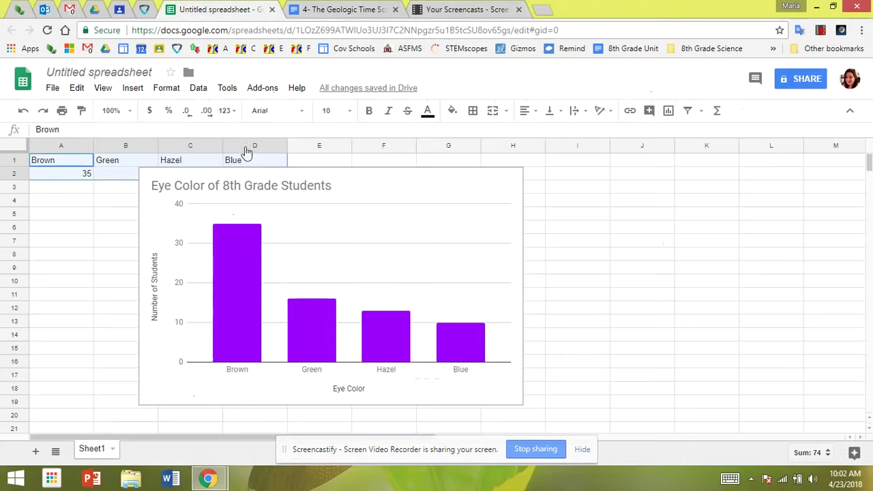
double_click(268, 189)
click(315, 185)
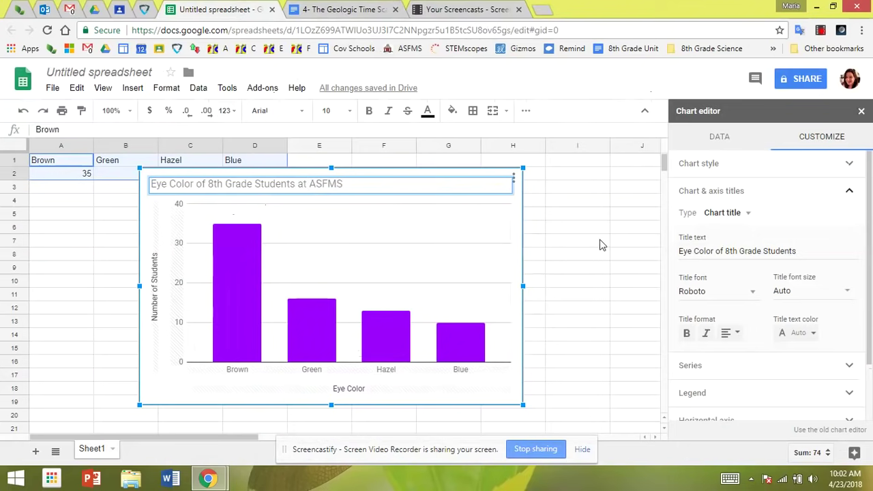
click(862, 110)
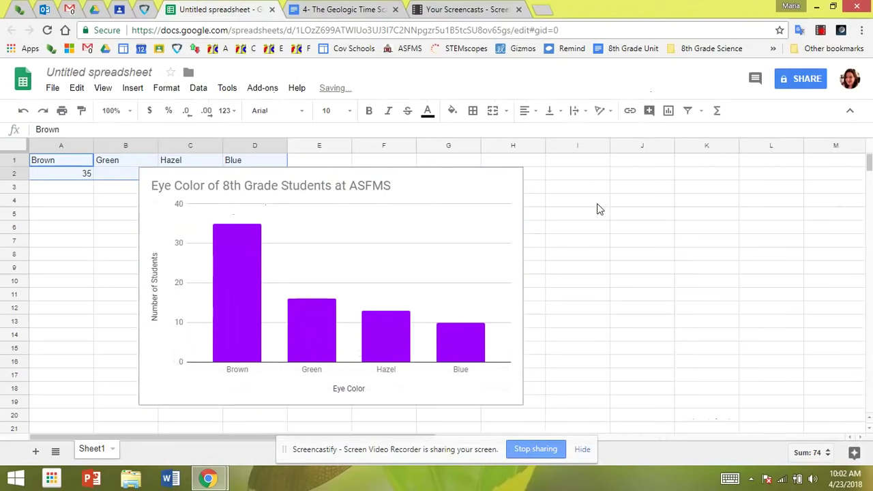
Update the linked chart in the Geologic Time Scale Doc to show the new ASFMS title
click(324, 10)
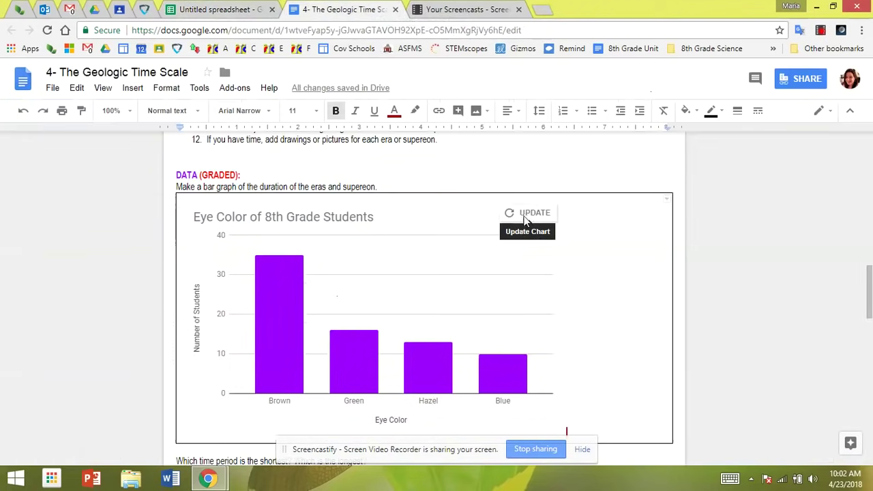
click(535, 214)
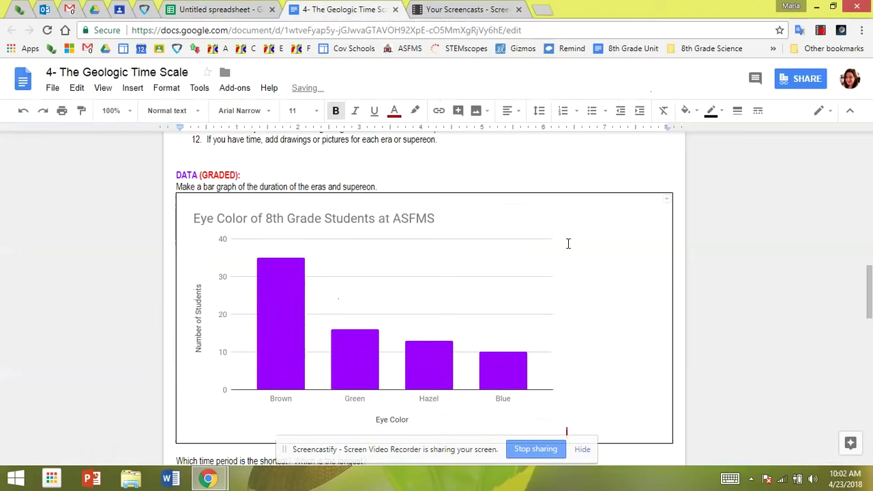